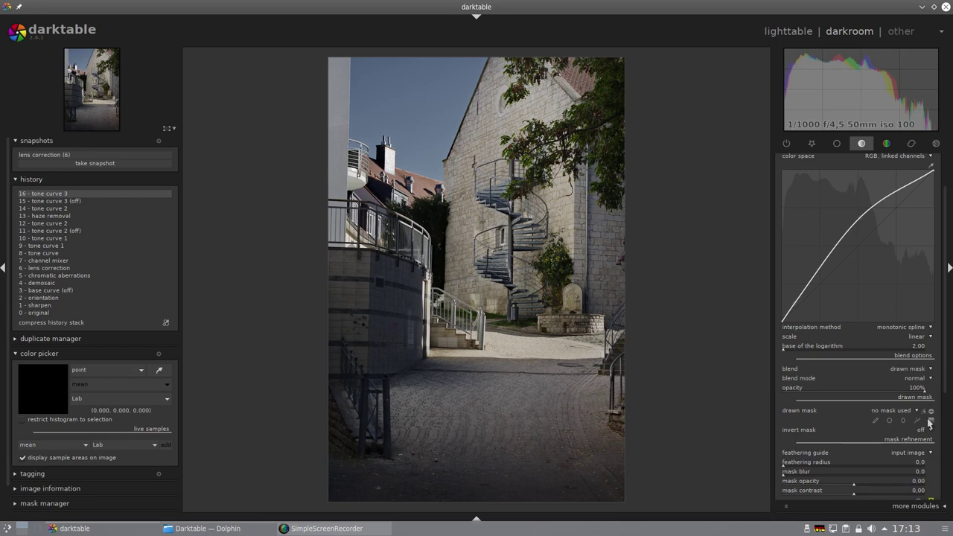
# Mask tone curve 3 with a narrowed, near-vertical gradient through the spiral staircase area, and compare the image without and with the module
pyautogui.click(497, 240)
pyautogui.moveTo(498, 239); pyautogui.dragTo(454, 225)
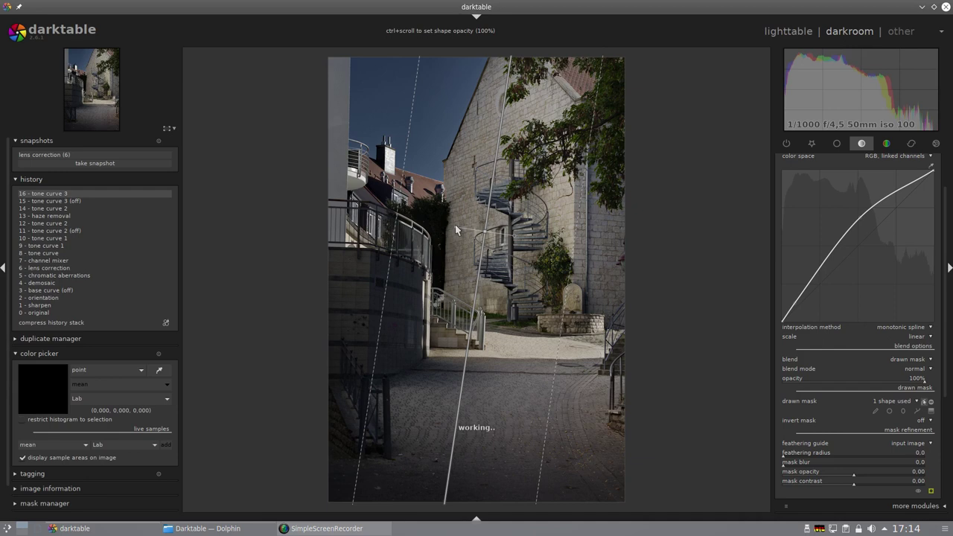
pyautogui.moveTo(486, 234); pyautogui.dragTo(521, 238)
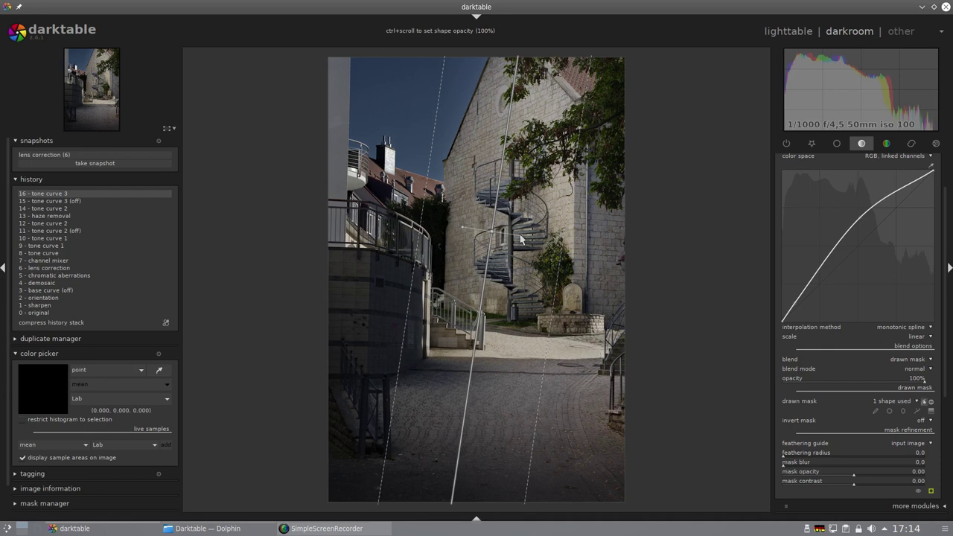
pyautogui.scroll(-6, 462, 225)
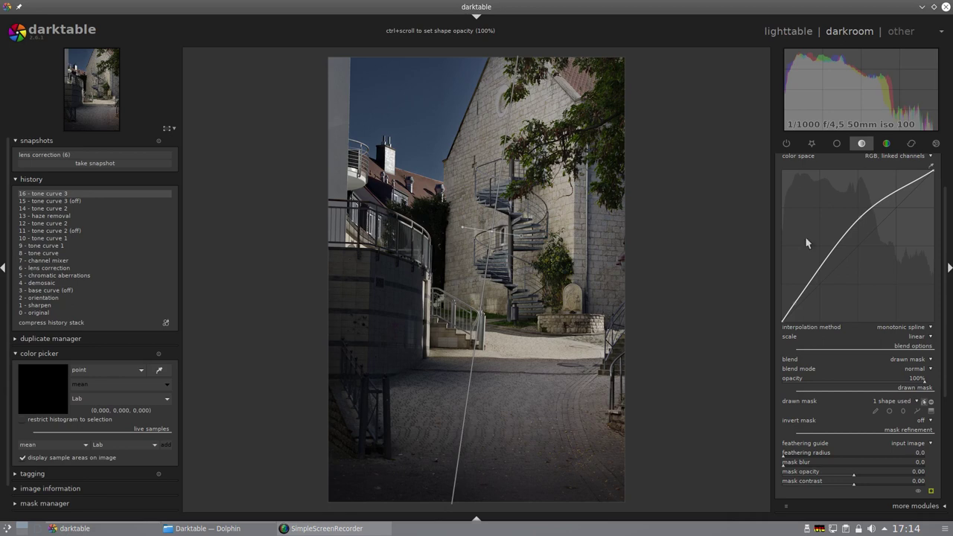
pyautogui.click(925, 401)
pyautogui.scroll(2, 943, 253)
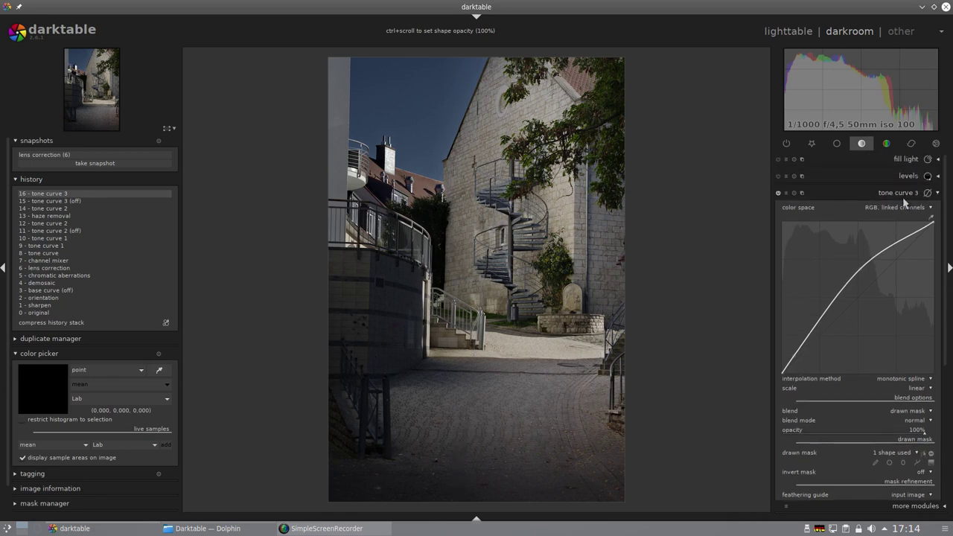
pyautogui.click(778, 194)
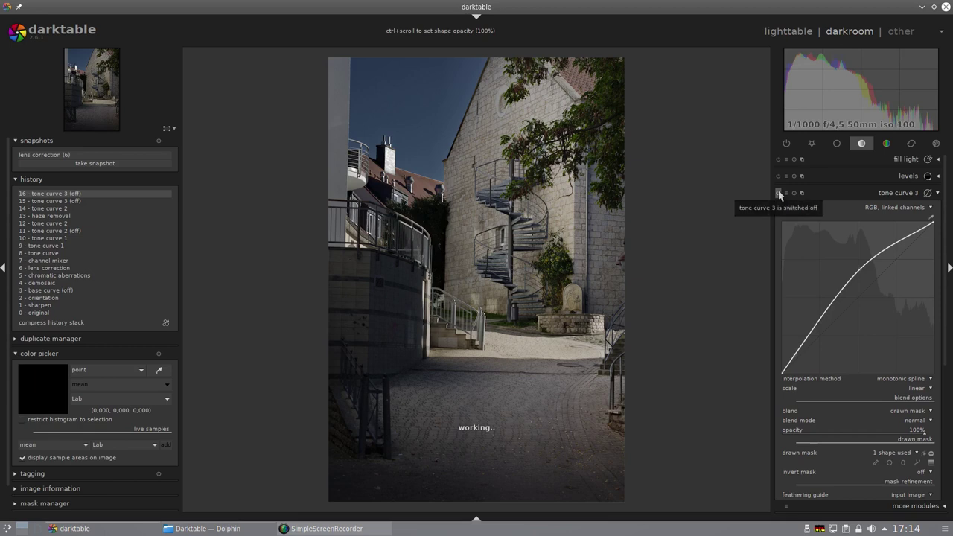
pyautogui.click(778, 194)
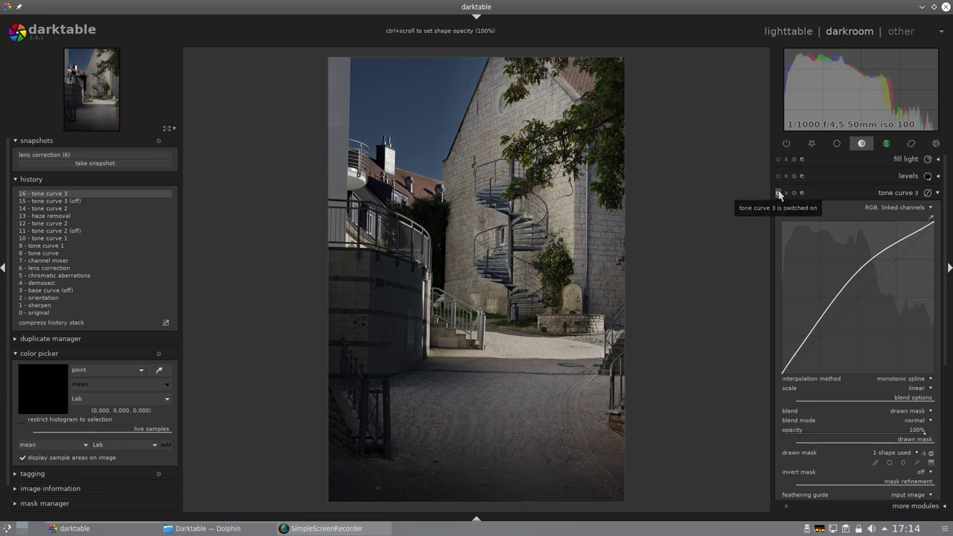
pyautogui.click(937, 193)
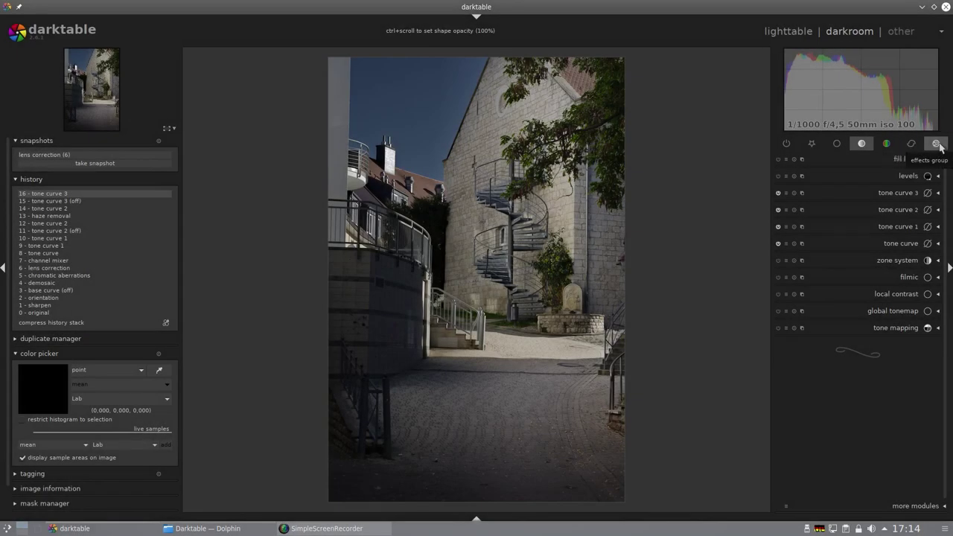
# Enable the lowpass effect with uniform blending and set its radius to about 266
pyautogui.click(934, 144)
pyautogui.click(938, 227)
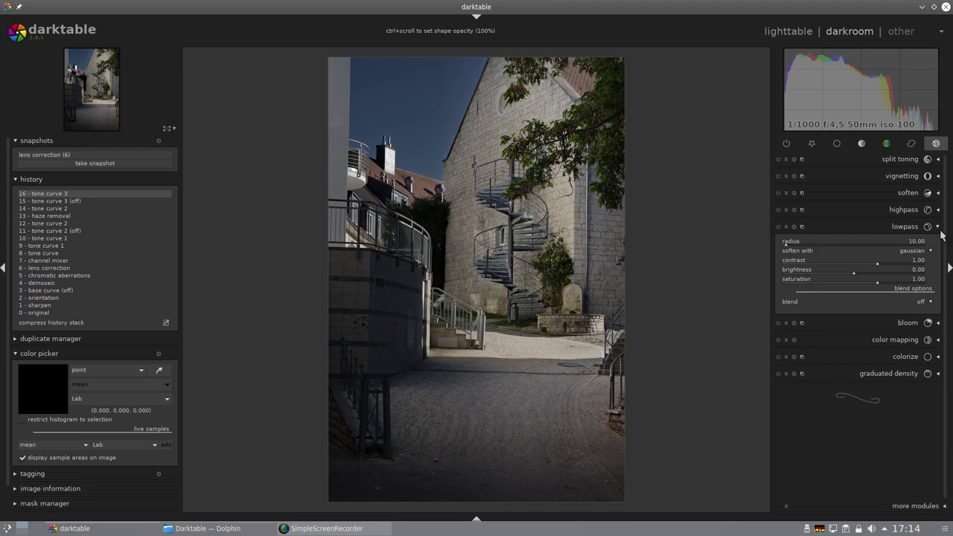
pyautogui.click(927, 303)
pyautogui.click(909, 311)
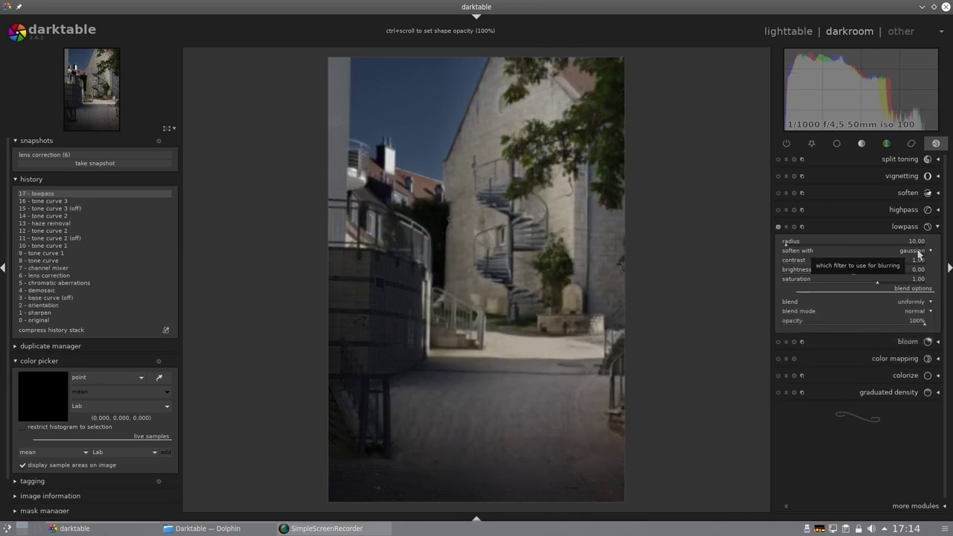
pyautogui.moveTo(789, 246); pyautogui.dragTo(859, 248)
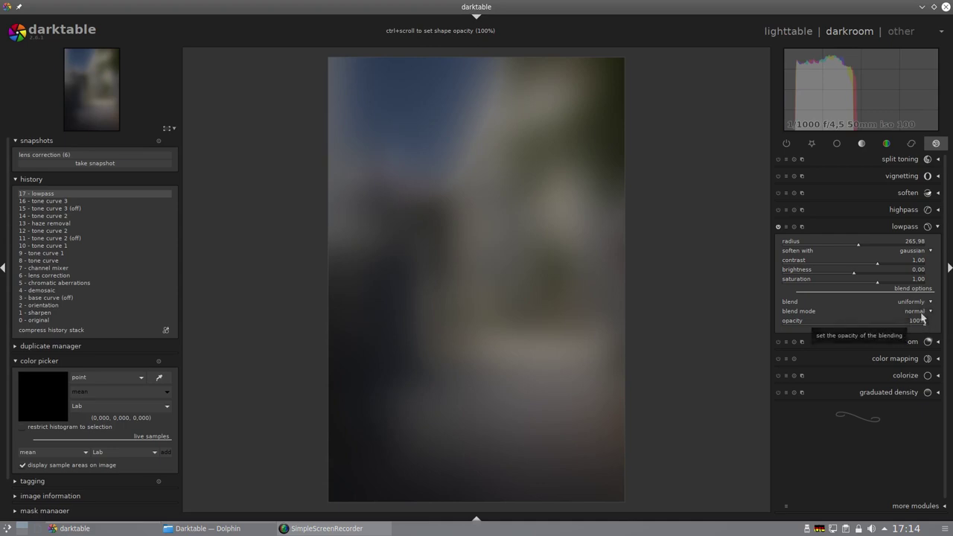
# Set the lowpass saturation to 0 and its blend mode to softlight
pyautogui.moveTo(876, 287); pyautogui.dragTo(858, 288)
pyautogui.rightClick(858, 288)
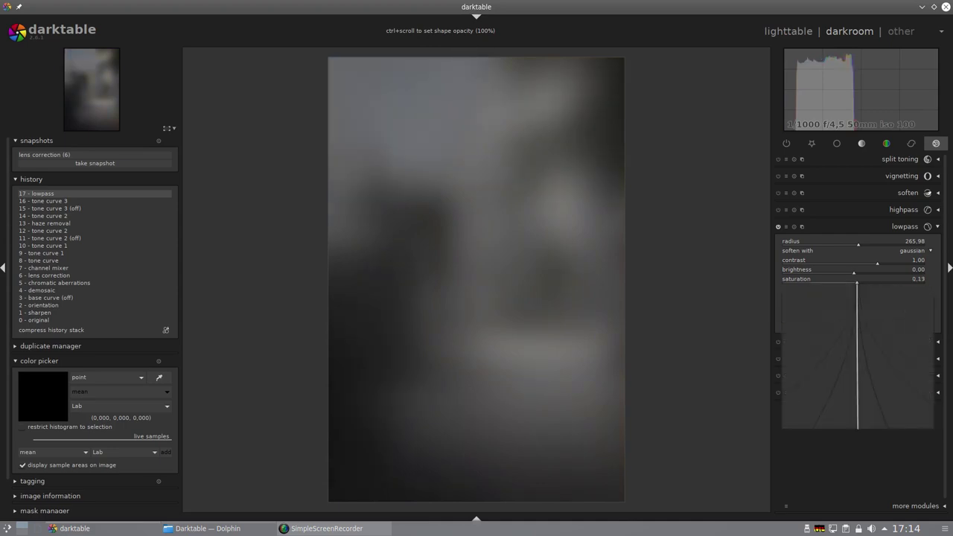
pyautogui.write('0')
pyautogui.press('Return')
pyautogui.click(927, 313)
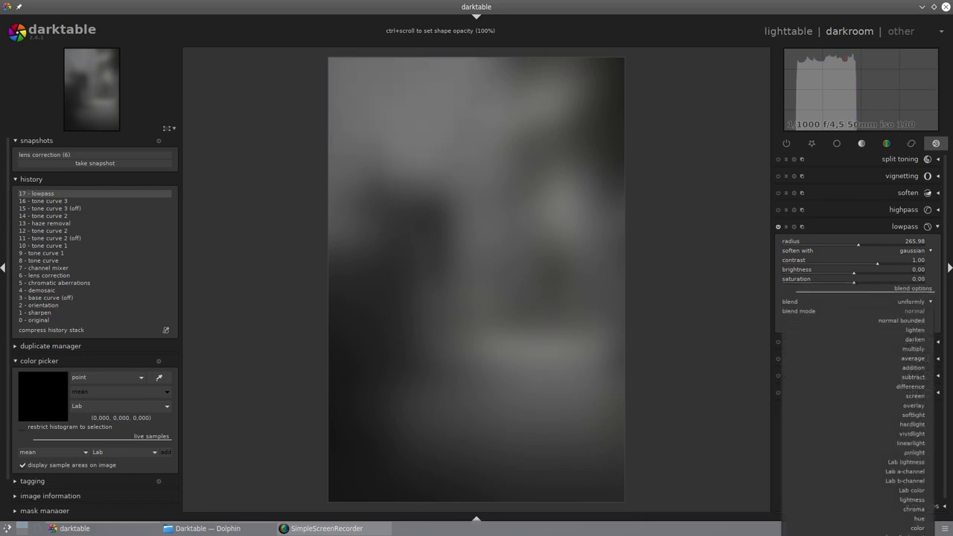
pyautogui.click(913, 414)
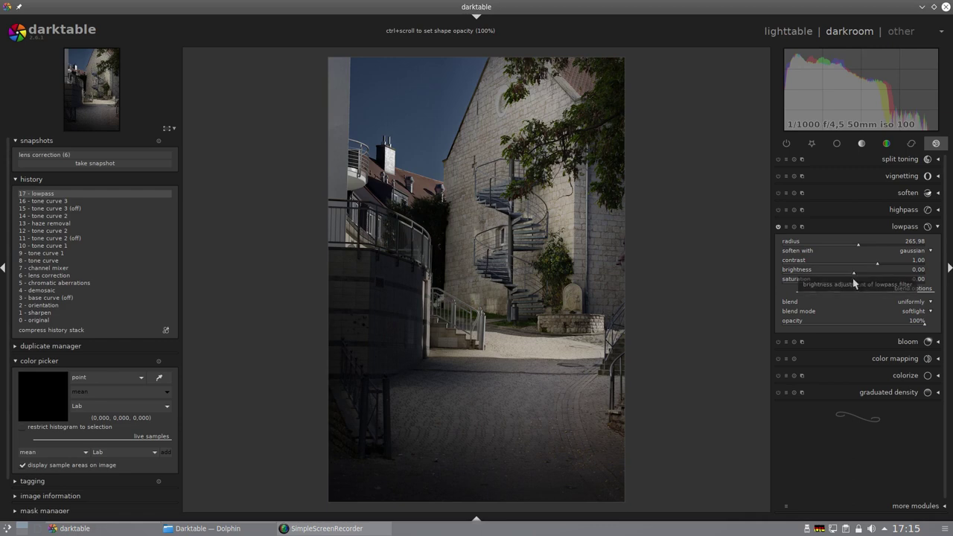
# Set the lowpass contrast to 0.40 and brightness to -0.10, and compare the image without and with the effect
pyautogui.scroll(9, 854, 273)
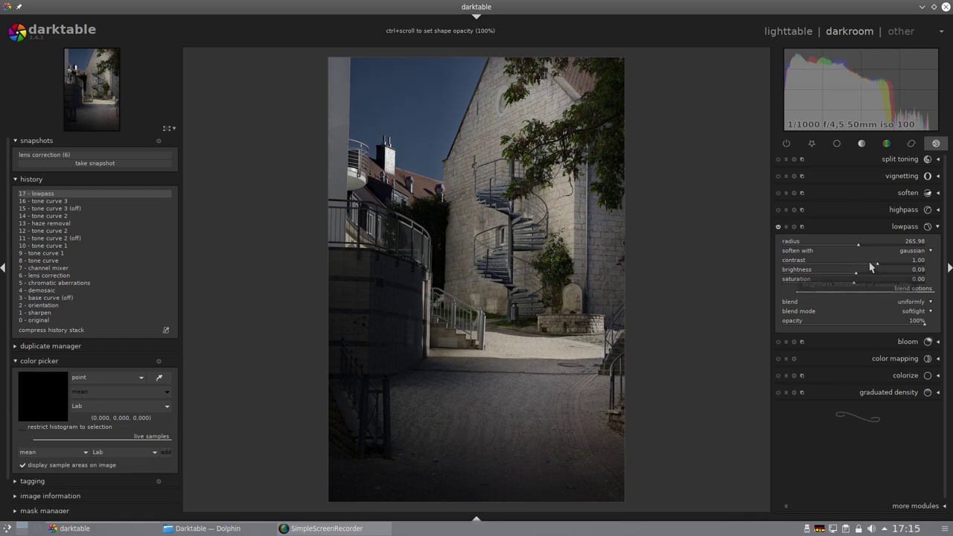
pyautogui.click(868, 267)
pyautogui.moveTo(868, 266); pyautogui.dragTo(863, 267)
pyautogui.scroll(-20, 852, 273)
pyautogui.scroll(-9, 851, 276)
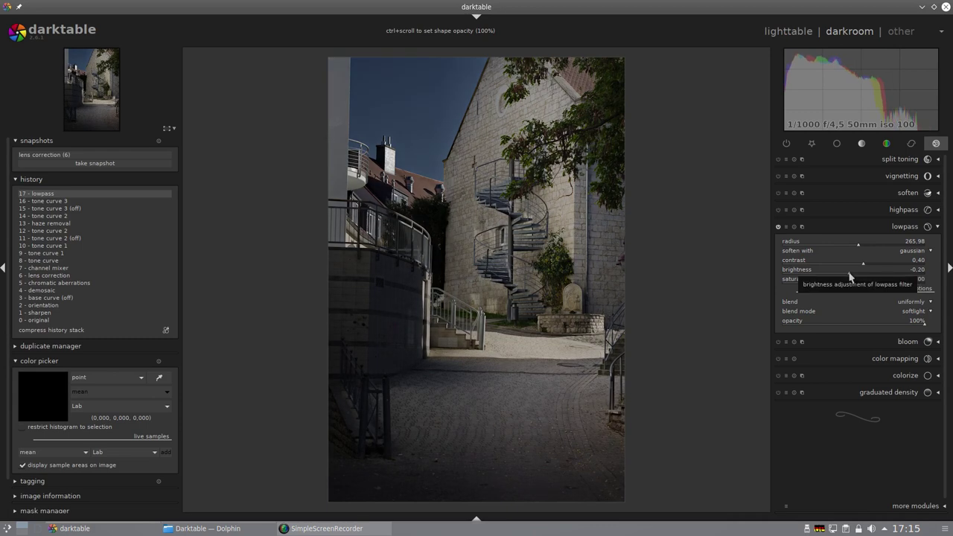
pyautogui.scroll(6, 849, 276)
pyautogui.scroll(4, 851, 276)
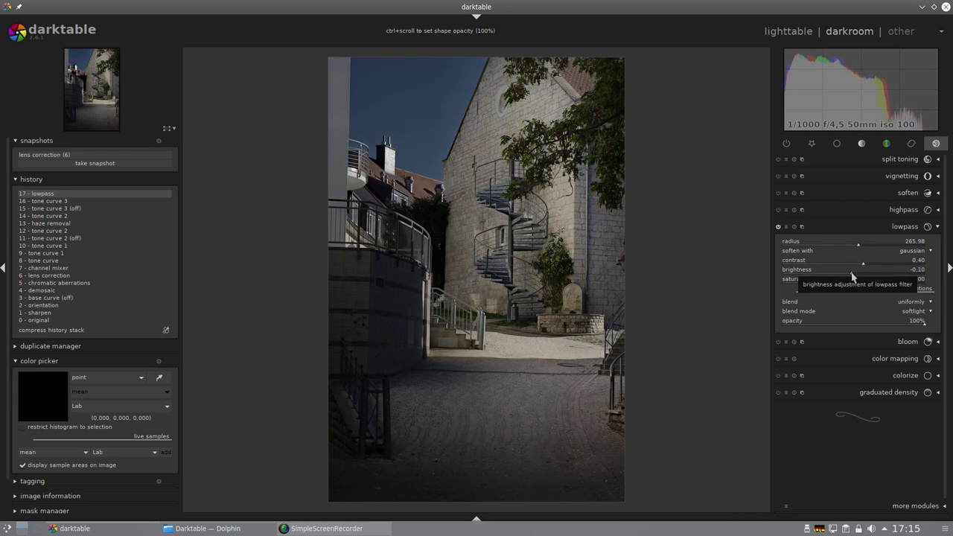
pyautogui.click(778, 227)
pyautogui.click(778, 227)
pyautogui.click(778, 227)
pyautogui.click(778, 227)
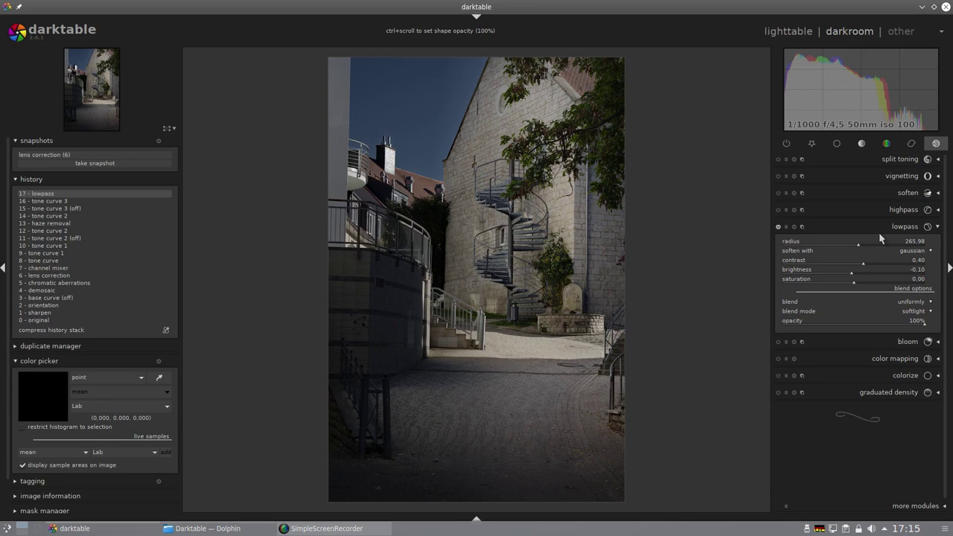
# Set the lowpass contrast to 0.04 and brightness to -0.05, checking the image without and with the effect
pyautogui.moveTo(859, 264); pyautogui.dragTo(854, 266)
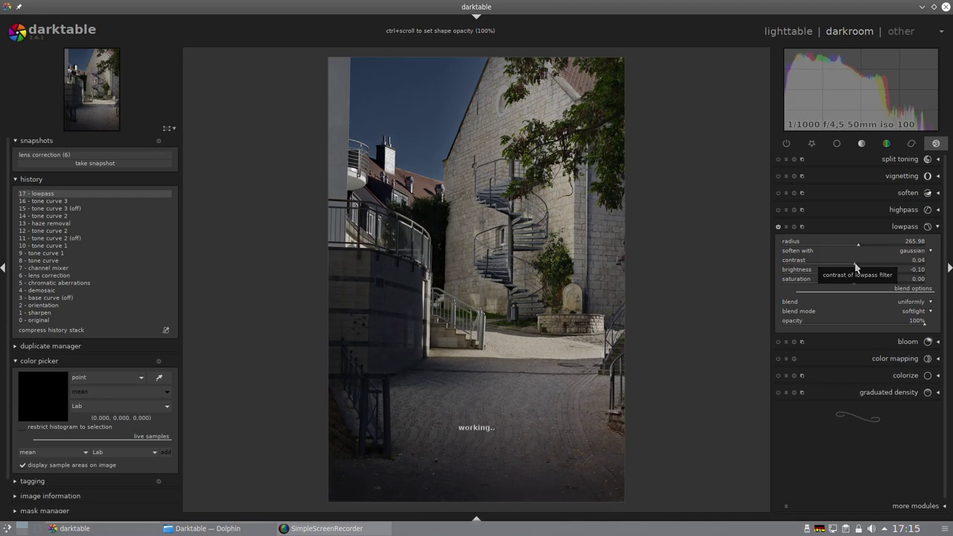
pyautogui.click(778, 227)
pyautogui.click(778, 226)
pyautogui.moveTo(855, 274); pyautogui.dragTo(852, 277)
pyautogui.click(853, 277)
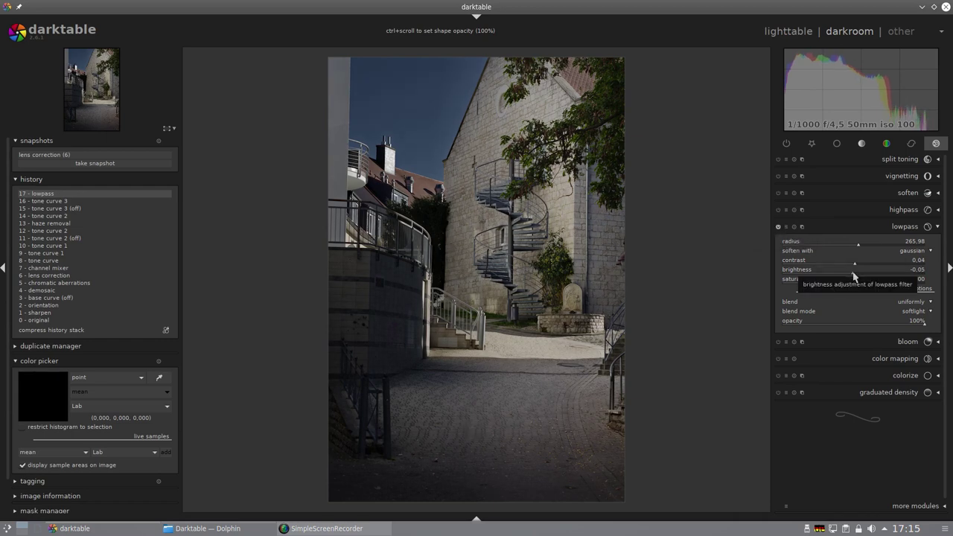
pyautogui.click(778, 226)
pyautogui.click(778, 227)
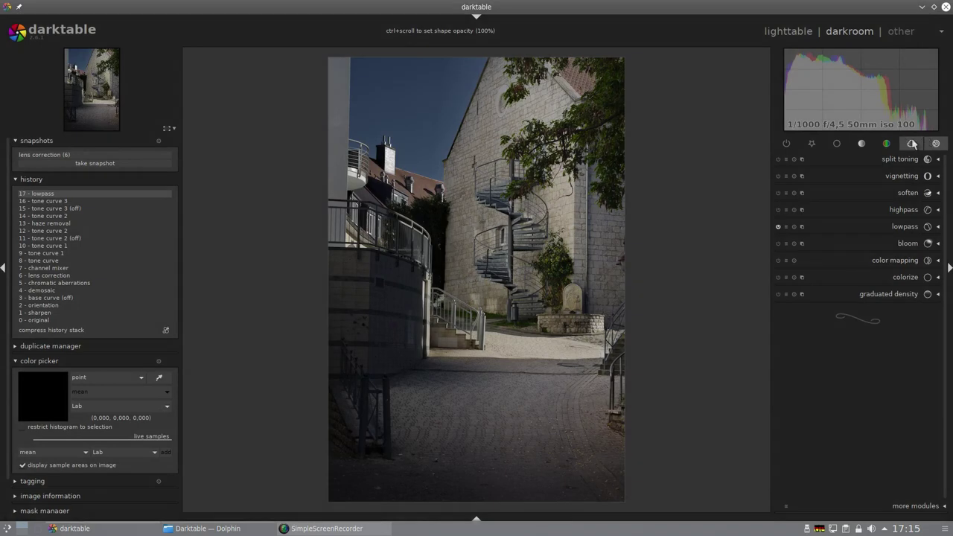
# Boost the color saturation with the velvia module at 56% strength
pyautogui.click(885, 143)
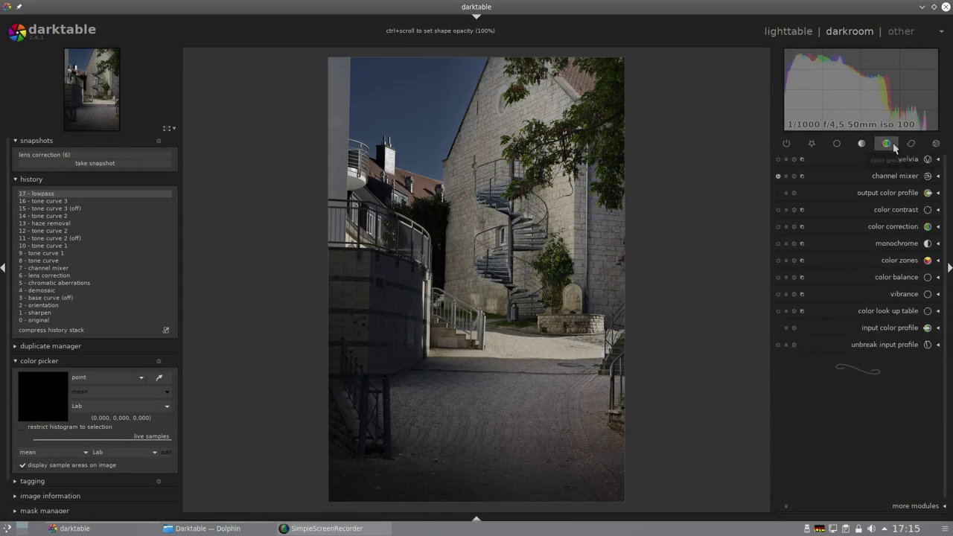
pyautogui.click(937, 159)
pyautogui.moveTo(844, 175); pyautogui.dragTo(861, 181)
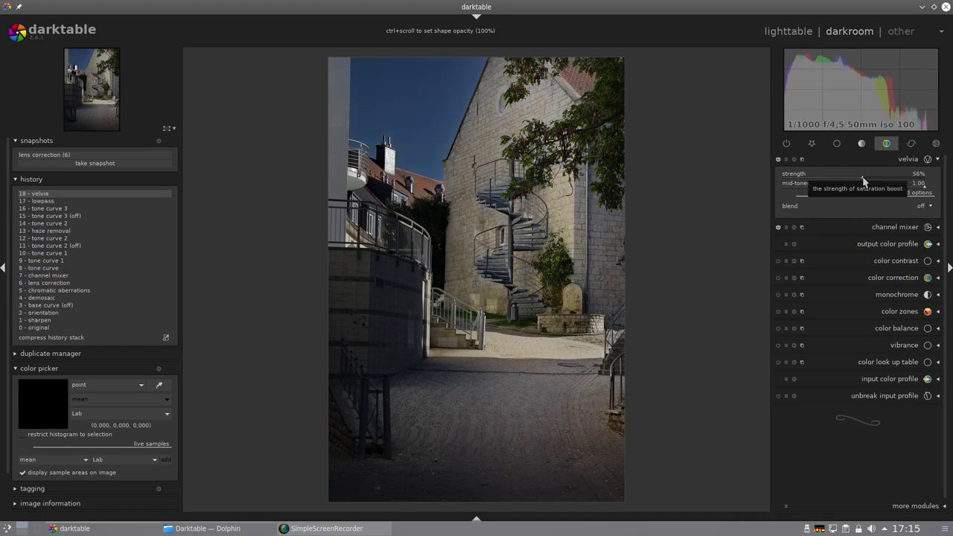
pyautogui.click(937, 160)
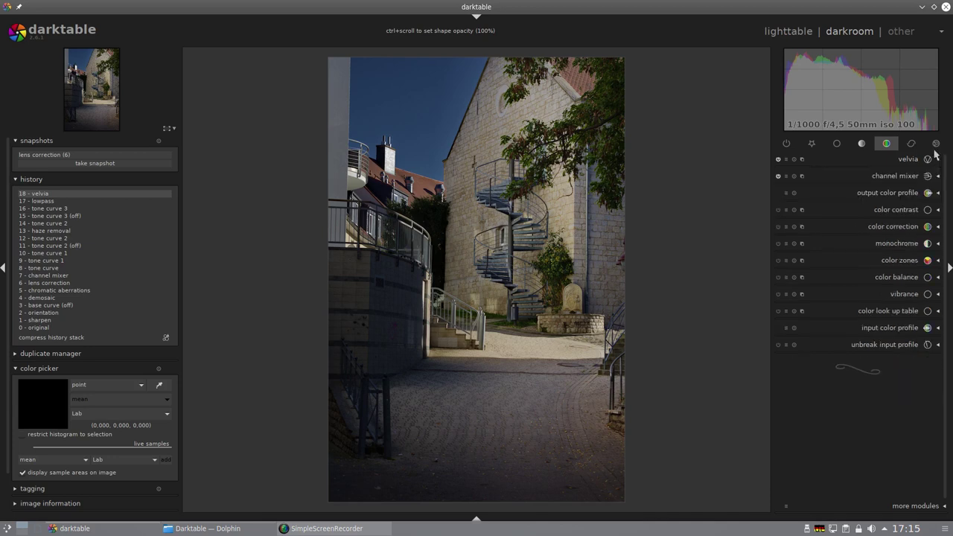
# Apply the clarity preset in the equalizer with mix at about -0.093, and compare the image without and with the module
pyautogui.click(913, 144)
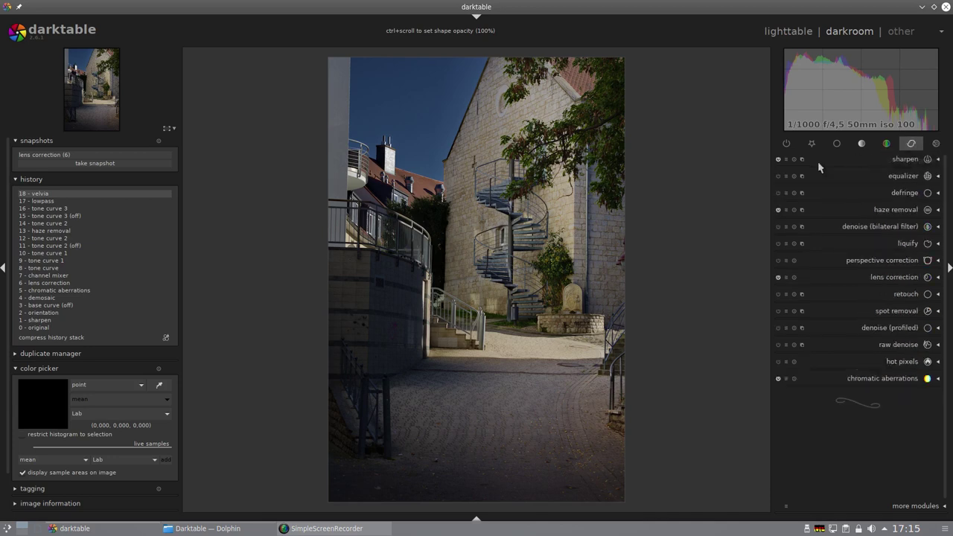
pyautogui.click(934, 177)
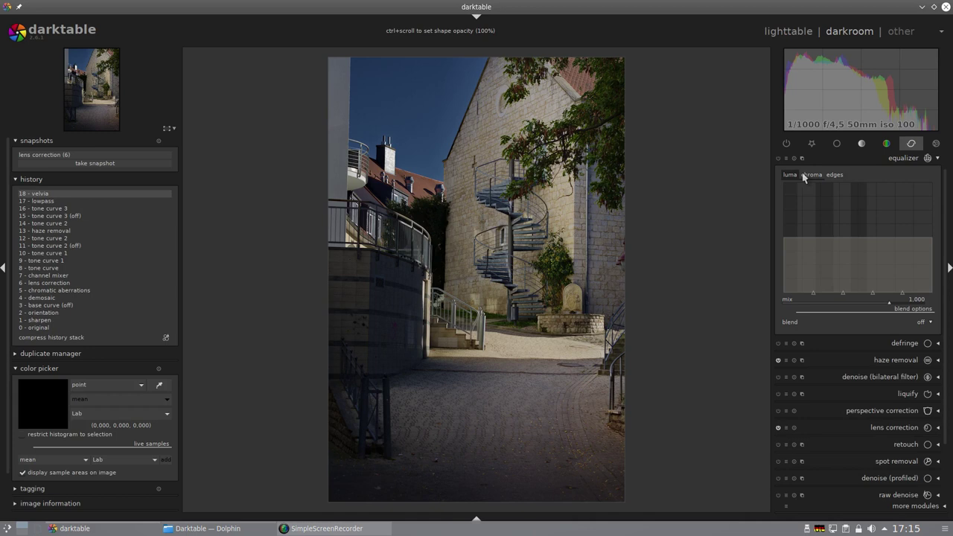
pyautogui.rightClick(780, 160)
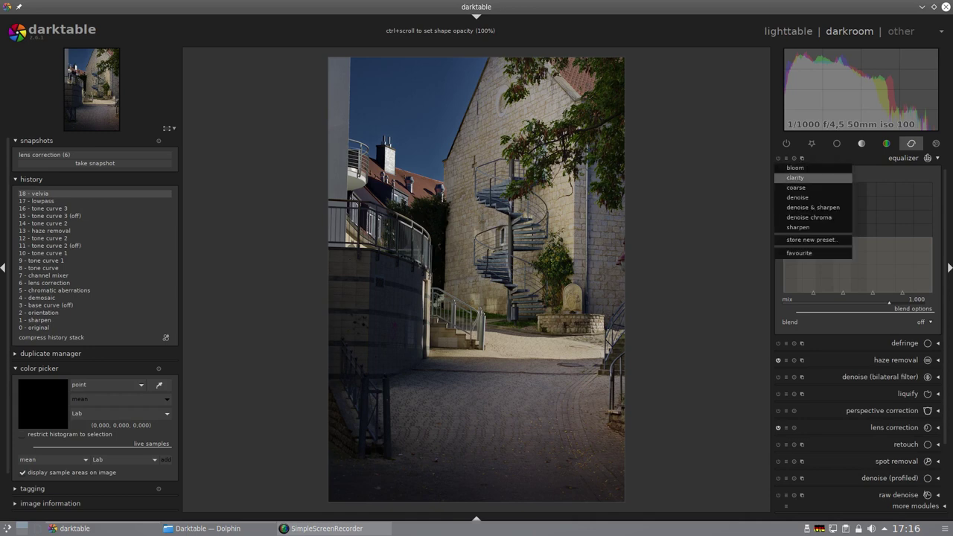
pyautogui.click(795, 177)
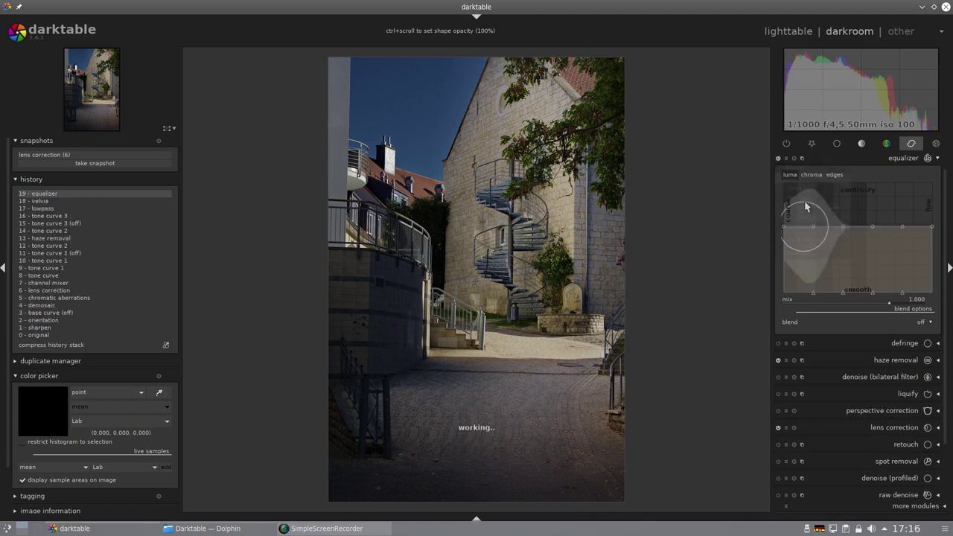
pyautogui.moveTo(889, 305); pyautogui.dragTo(854, 304)
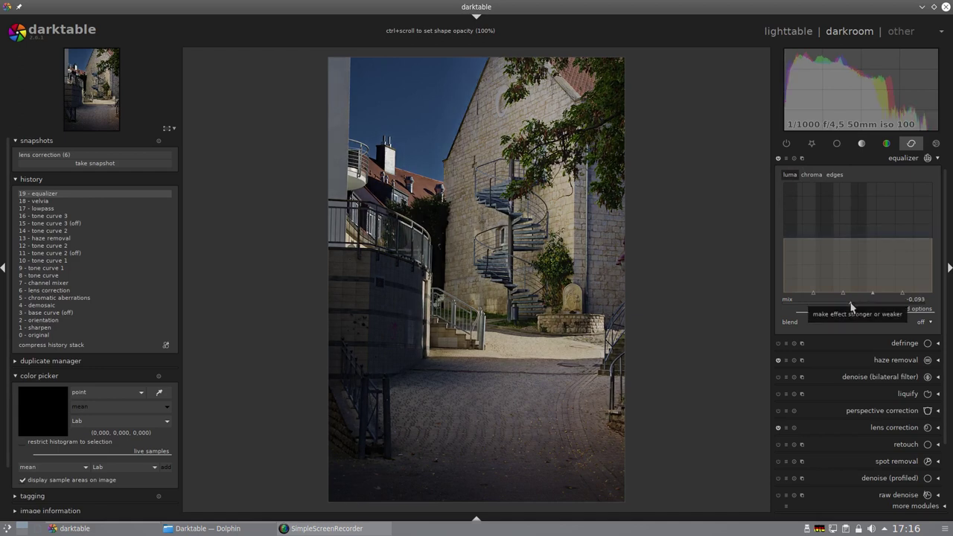
pyautogui.click(778, 159)
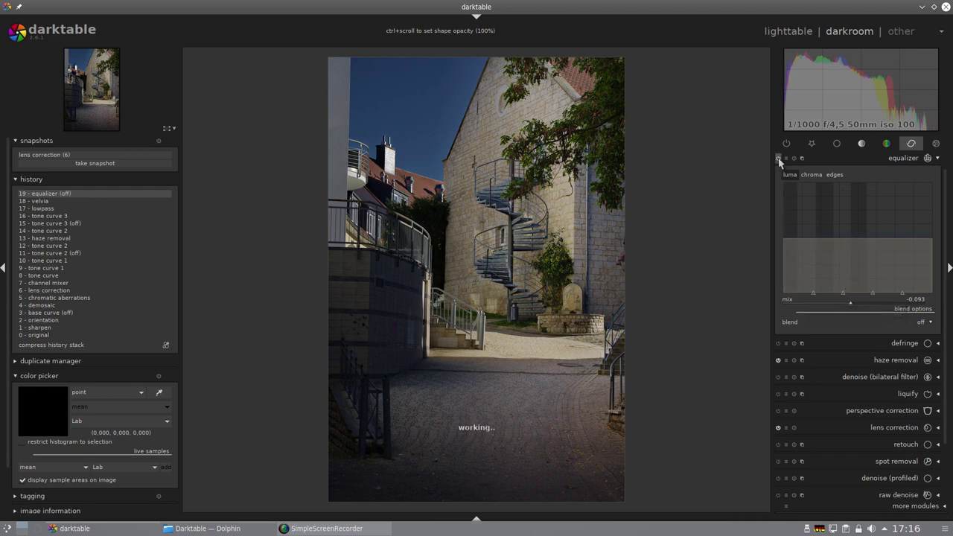
pyautogui.click(778, 159)
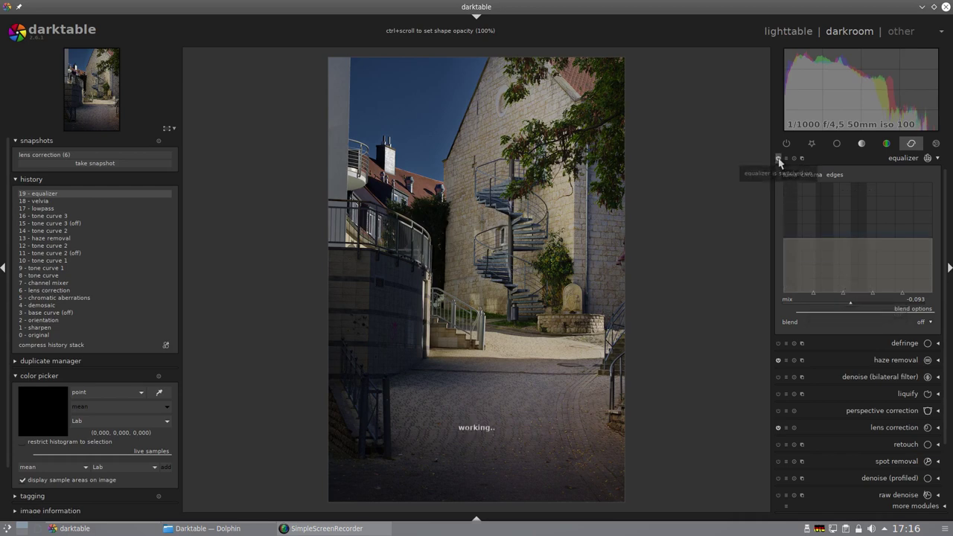
# Lower the equalizer mix in stages to about -0.394, toggling the module to compare the image each time
pyautogui.moveTo(850, 305); pyautogui.dragTo(844, 306)
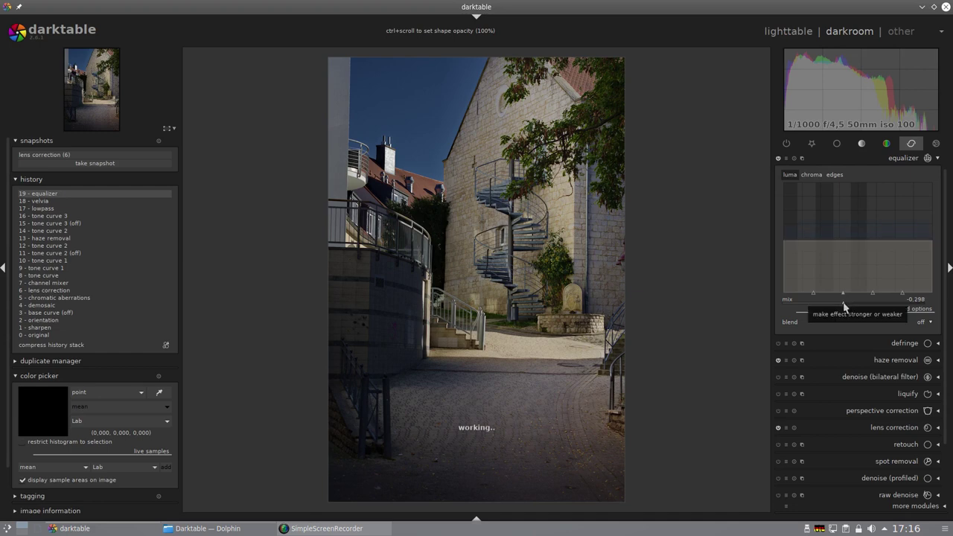
pyautogui.scroll(1, 844, 305)
pyautogui.click(779, 159)
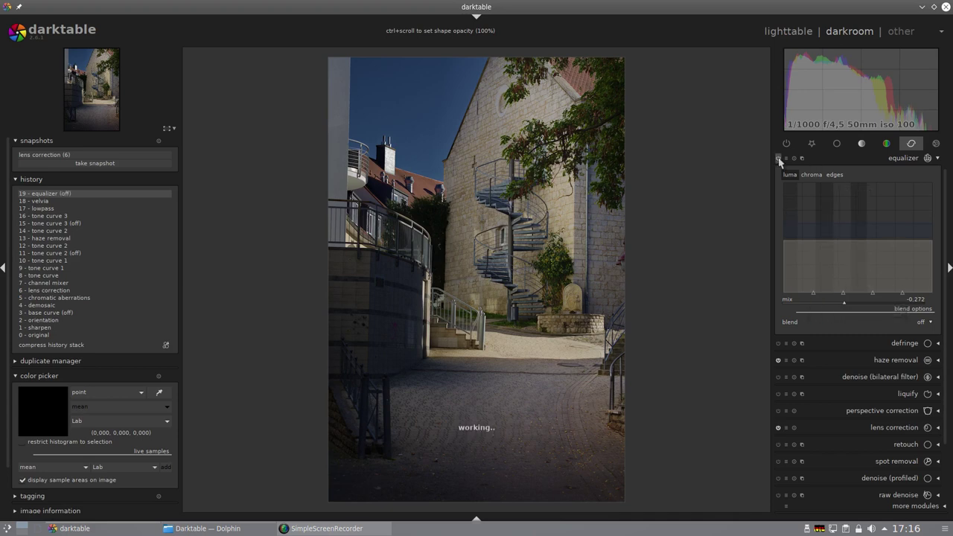
pyautogui.click(778, 159)
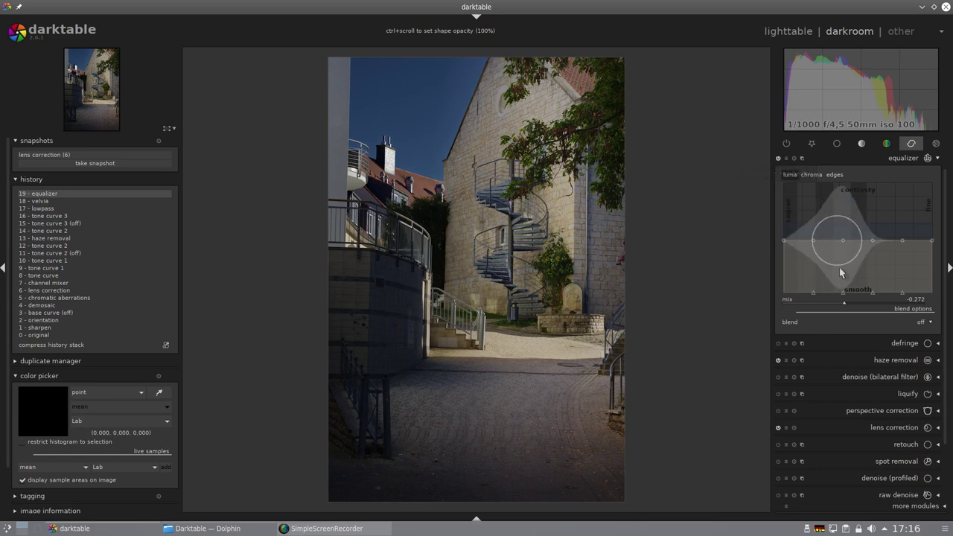
pyautogui.moveTo(844, 306); pyautogui.dragTo(841, 305)
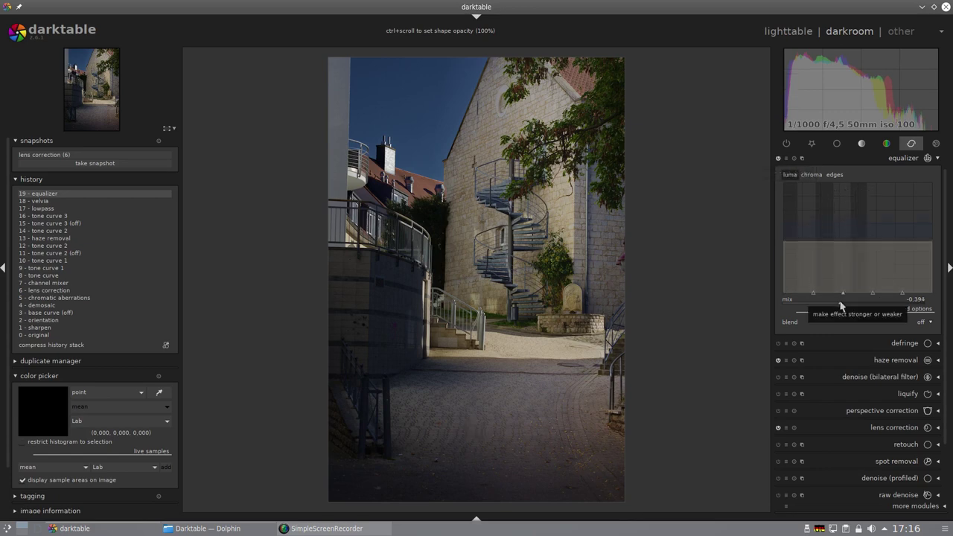
pyautogui.click(778, 158)
pyautogui.click(778, 159)
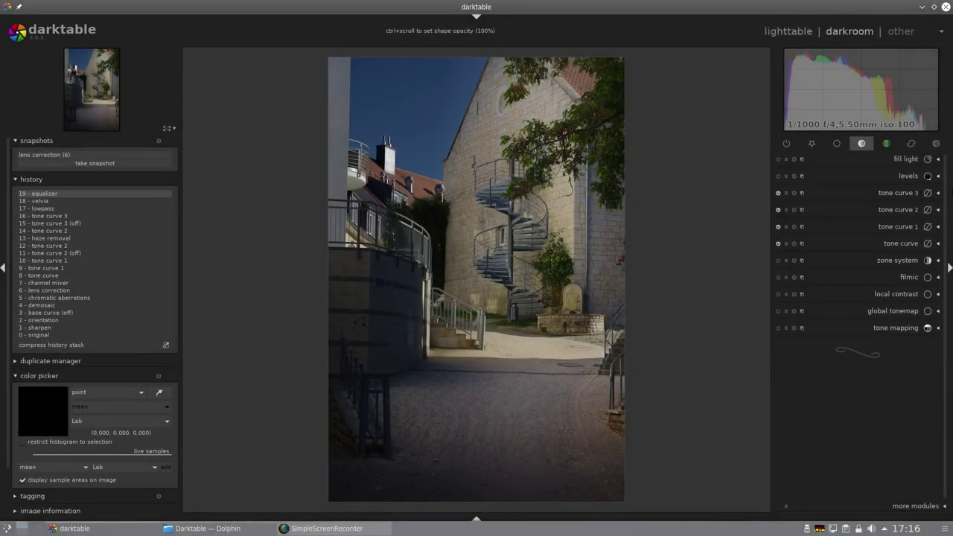
# Add a new tone curve instance above tone curve 3 and set its blending to drawn mask
pyautogui.click(804, 195)
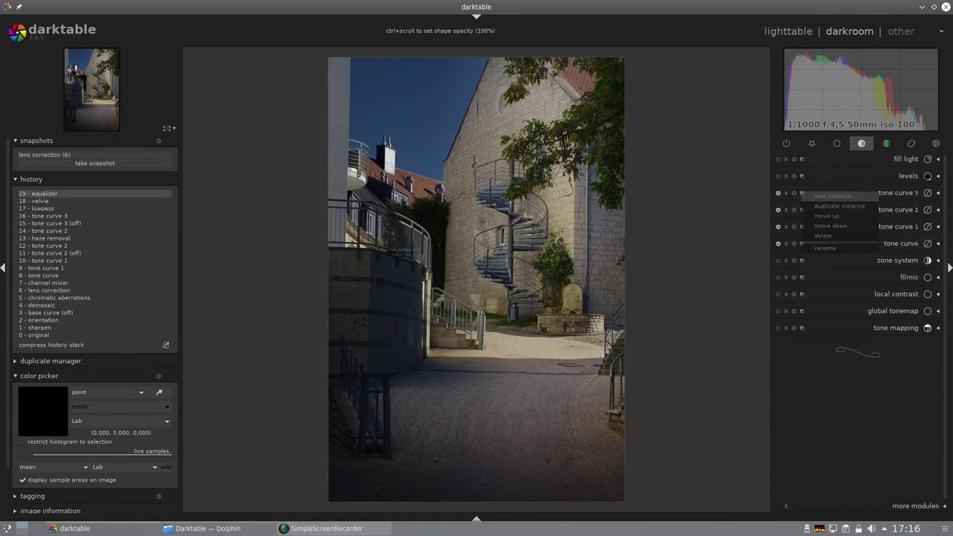
pyautogui.click(824, 207)
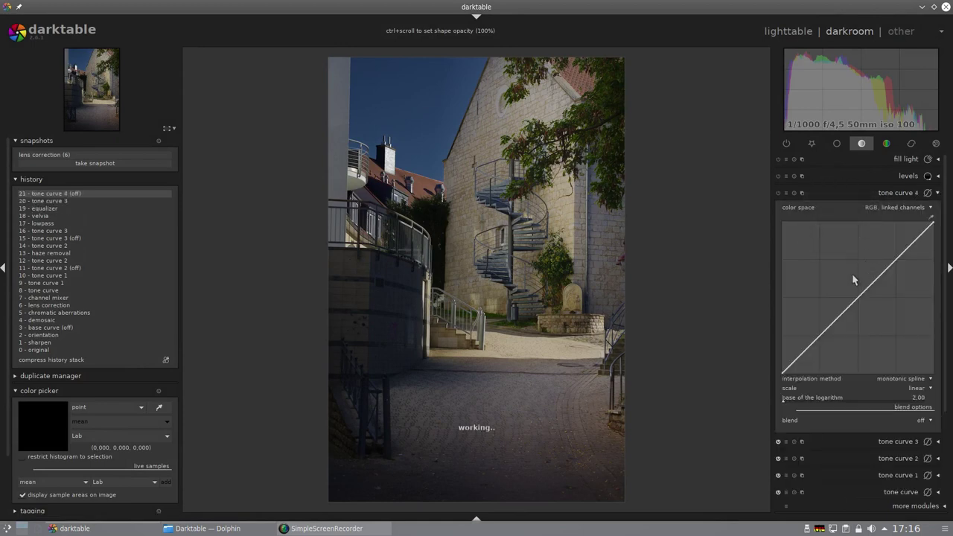
pyautogui.click(922, 420)
pyautogui.click(906, 438)
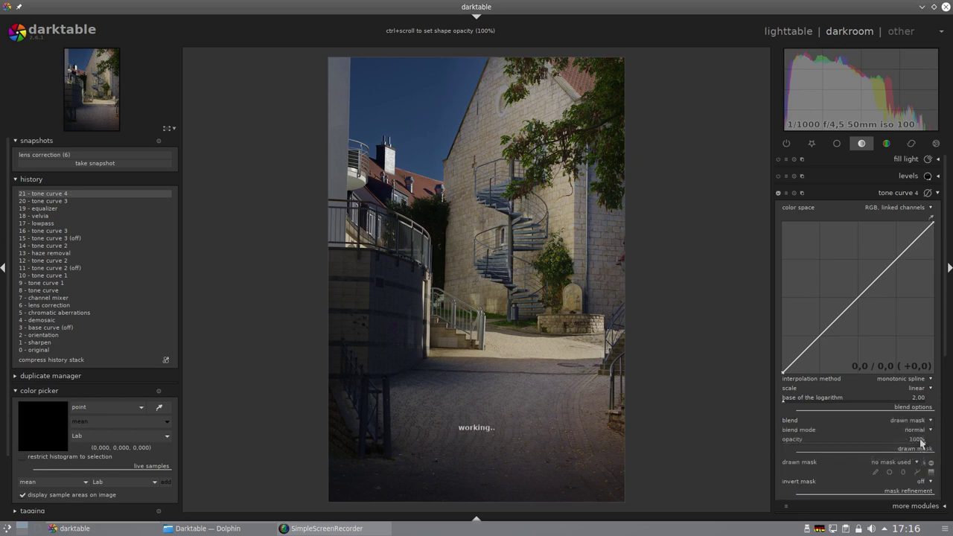
# Outline the arched stone of the fountain with a path mask and feather it broadly over the surrounding wall and plant
pyautogui.click(574, 294)
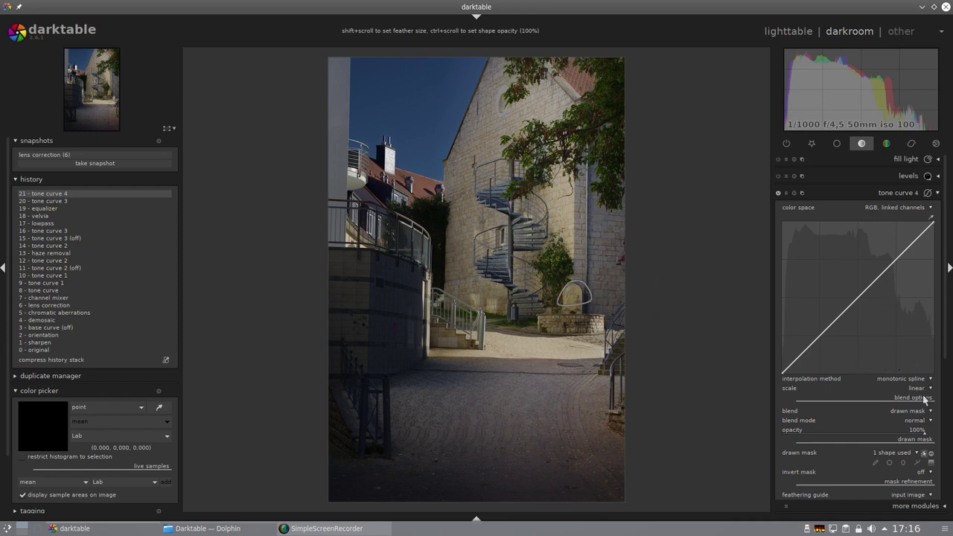
pyautogui.moveTo(627, 348); pyautogui.dragTo(610, 341)
pyautogui.moveTo(521, 357); pyautogui.dragTo(529, 317)
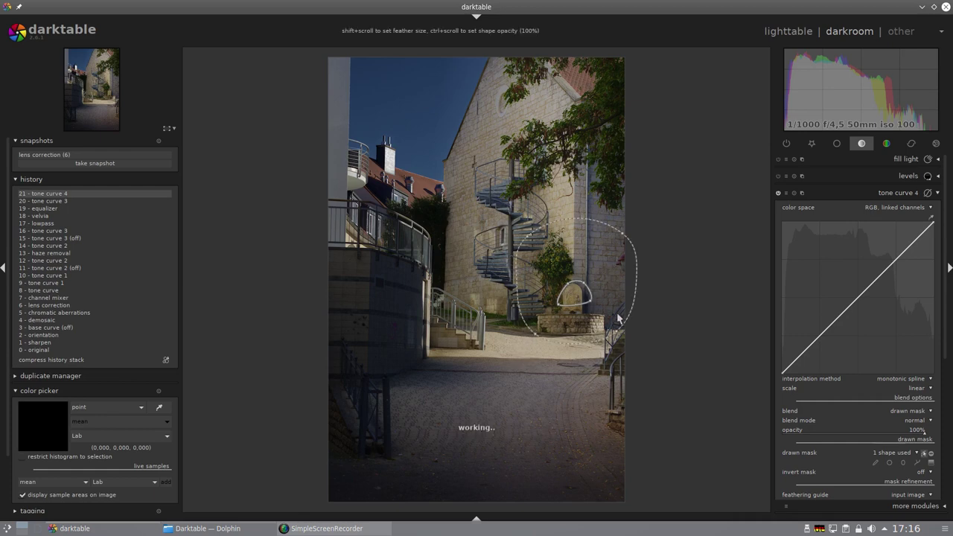
# Hide the mask outline and brighten the masked fountain by raising the curve's midpoint to about 50.4 / 61.7
pyautogui.click(924, 452)
pyautogui.moveTo(861, 285)
pyautogui.mouseDown()
pyautogui.moveTo(869, 283)
pyautogui.moveTo(860, 283)
pyautogui.mouseUp()
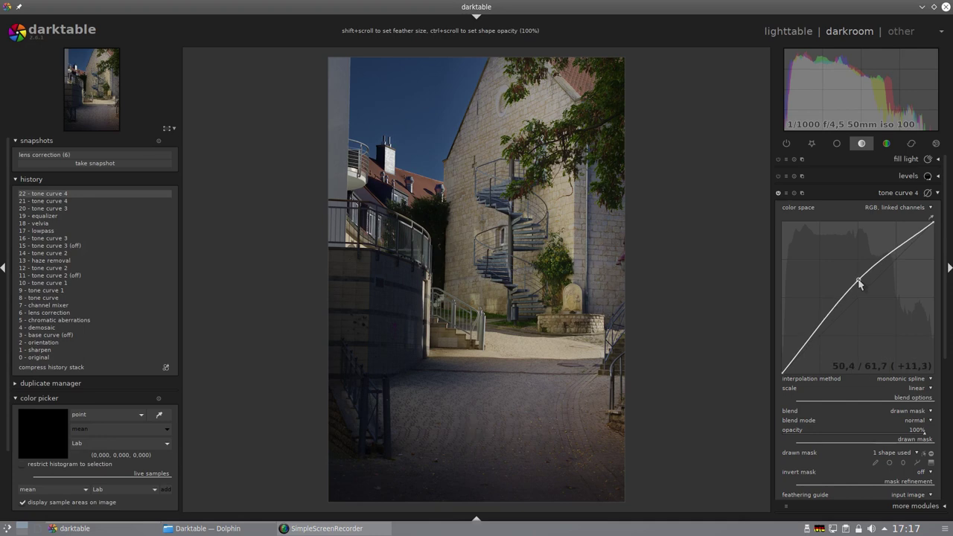
pyautogui.click(937, 195)
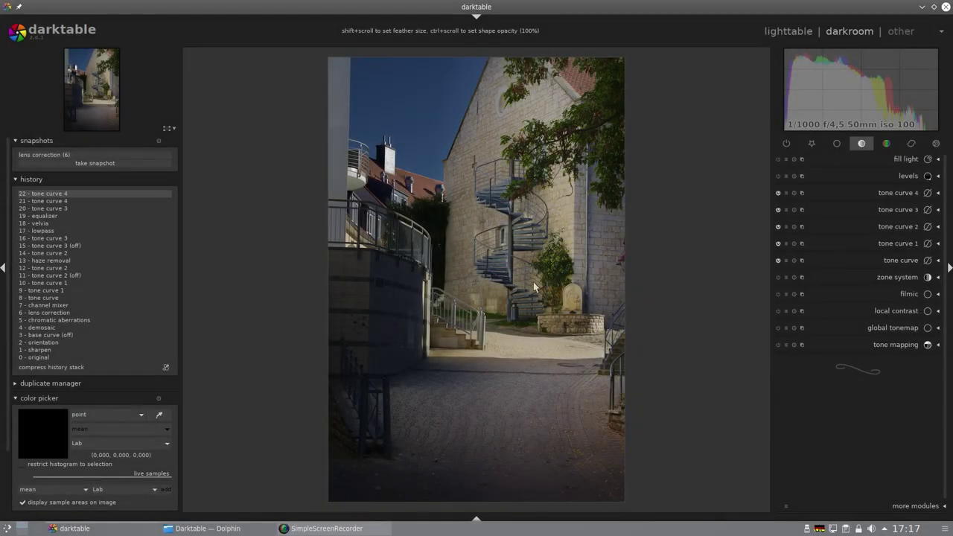
# Enable the denoise (profiled) module with one of its presets, checking the spiral staircase at 100% magnification
pyautogui.middleClick(512, 281)
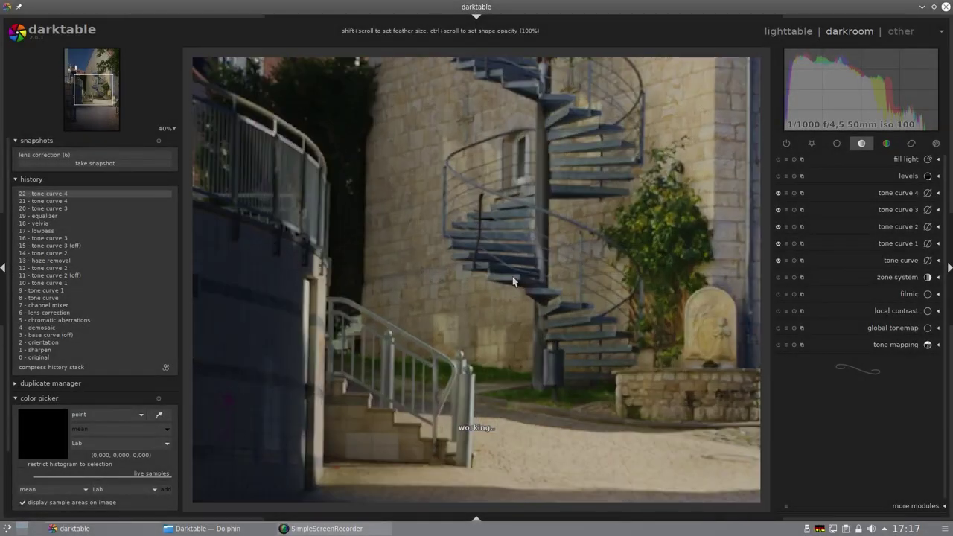
pyautogui.scroll(4, 521, 275)
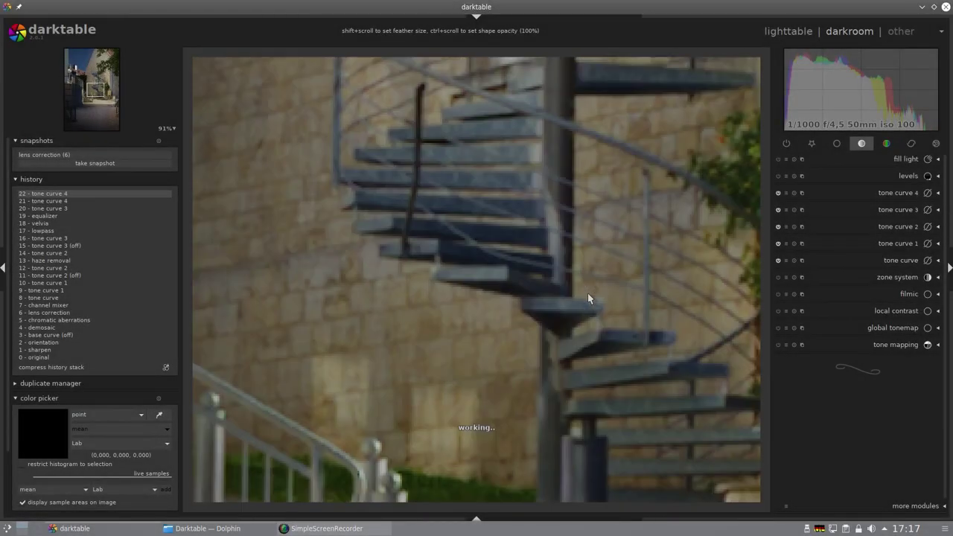
pyautogui.scroll(1, 588, 292)
pyautogui.moveTo(614, 280); pyautogui.dragTo(543, 287)
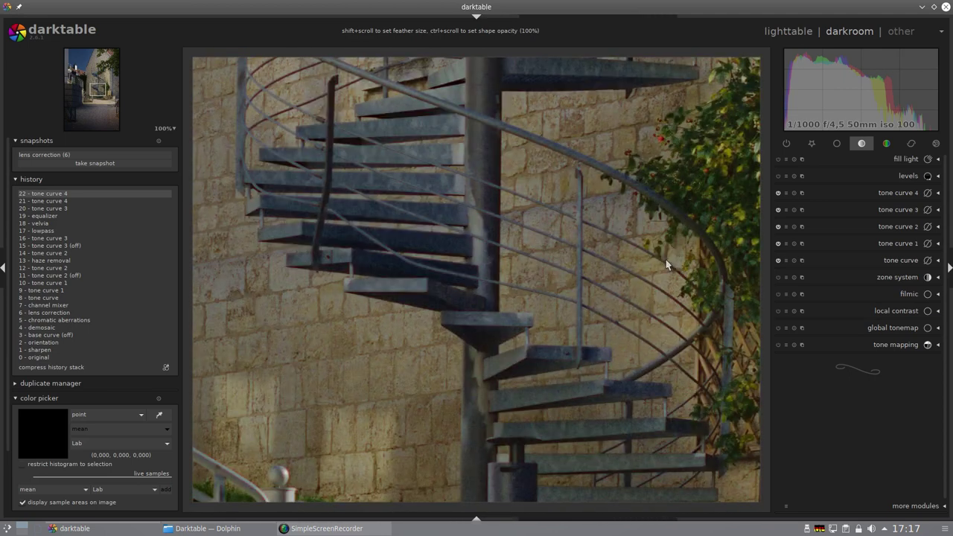
pyautogui.click(911, 143)
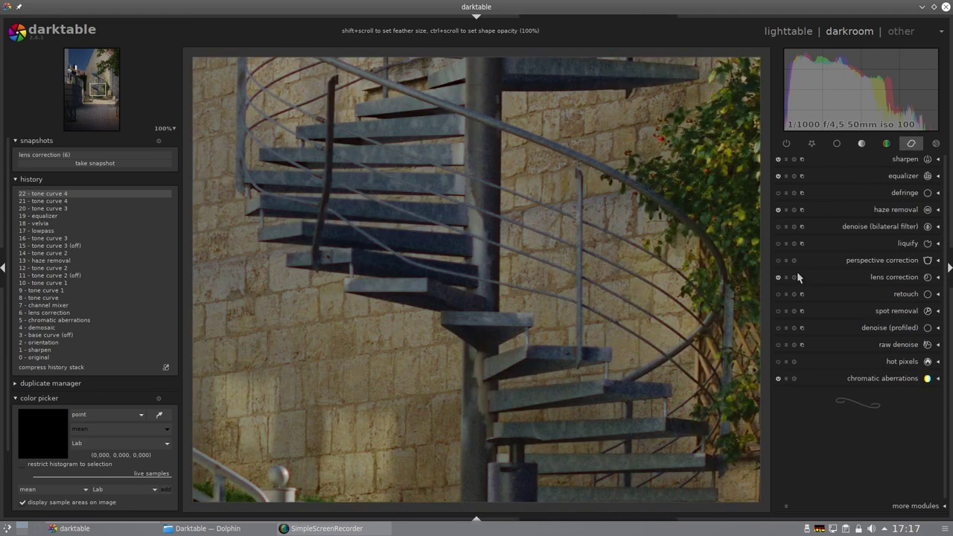
pyautogui.click(777, 328)
pyautogui.click(786, 327)
pyautogui.click(810, 339)
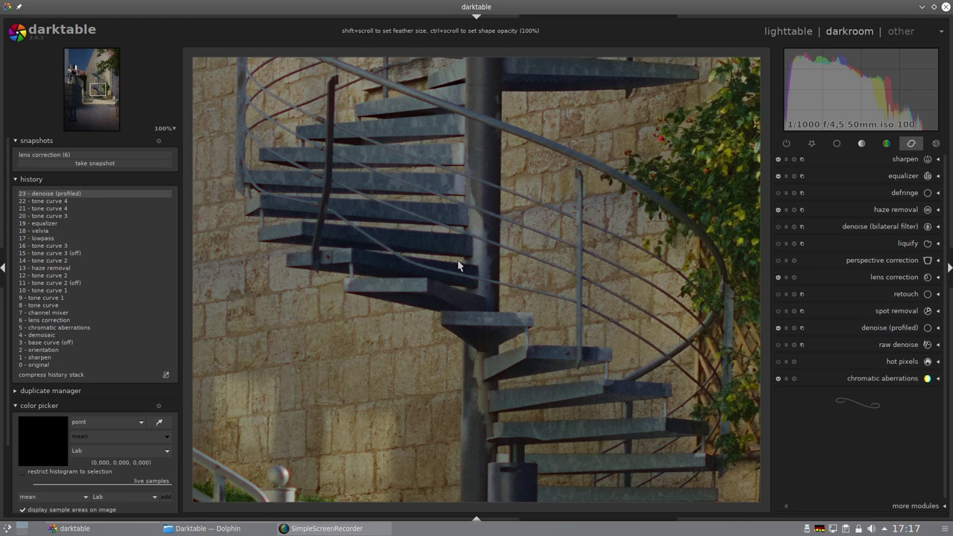
pyautogui.scroll(-5, 457, 262)
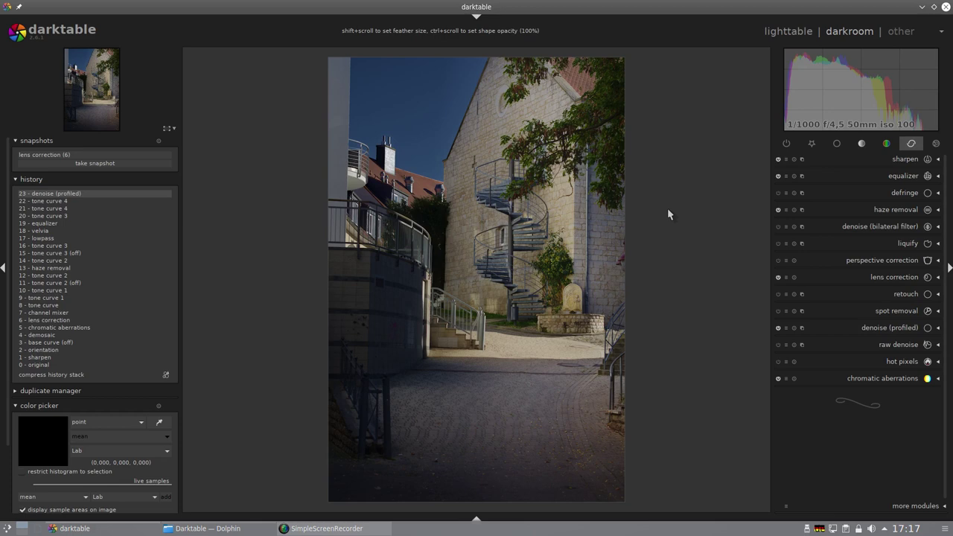
# Add another tone curve instance without a mask and darken the image by lowering the curve to about 38.3 / 33.4
pyautogui.click(865, 148)
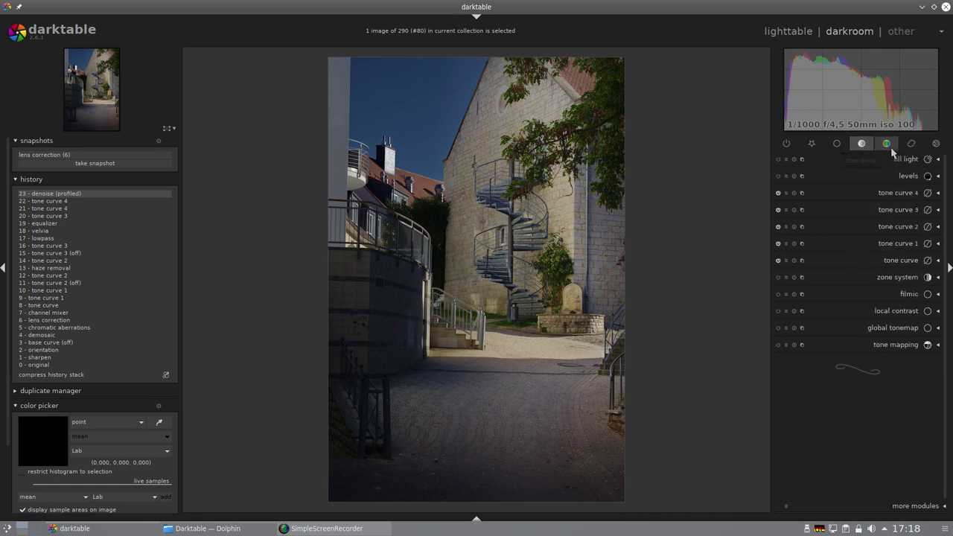
pyautogui.click(803, 195)
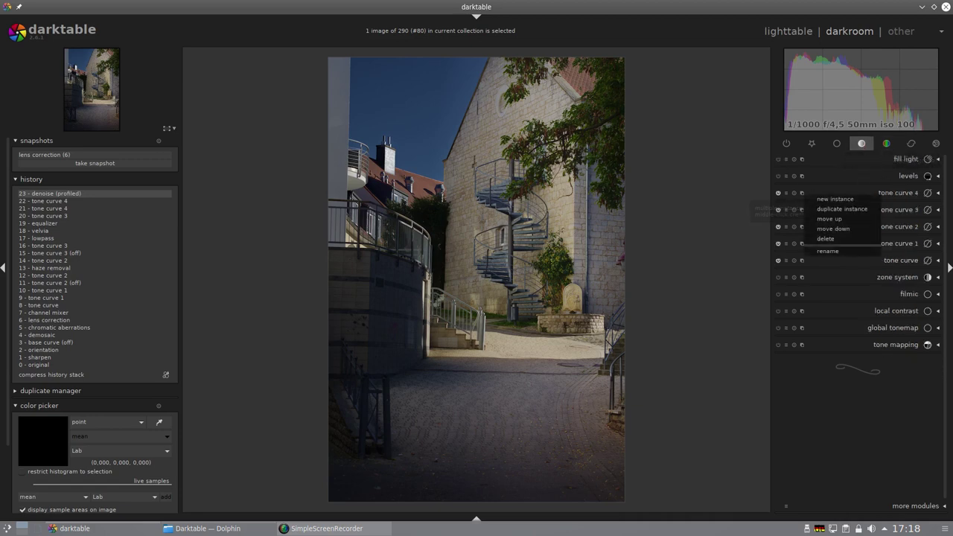
pyautogui.click(823, 201)
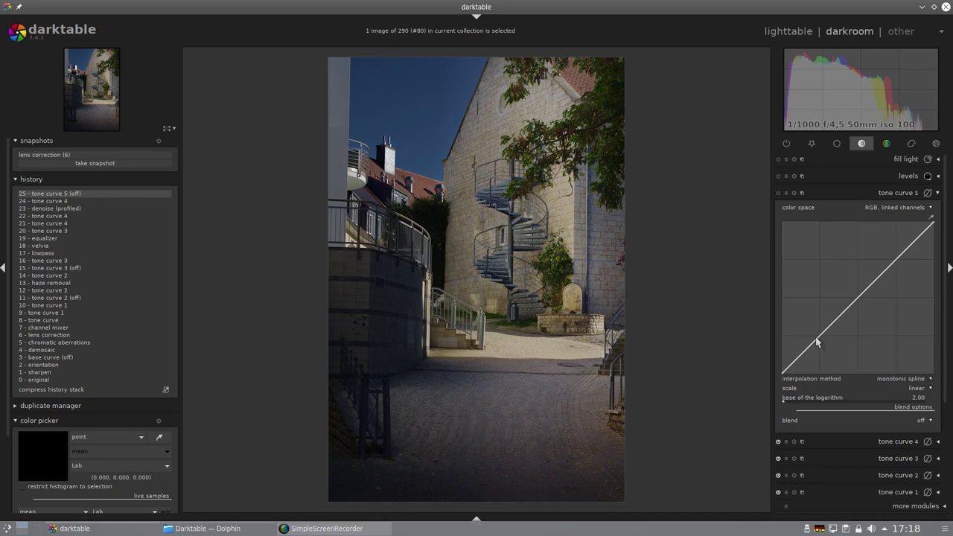
pyautogui.moveTo(835, 326); pyautogui.dragTo(840, 325)
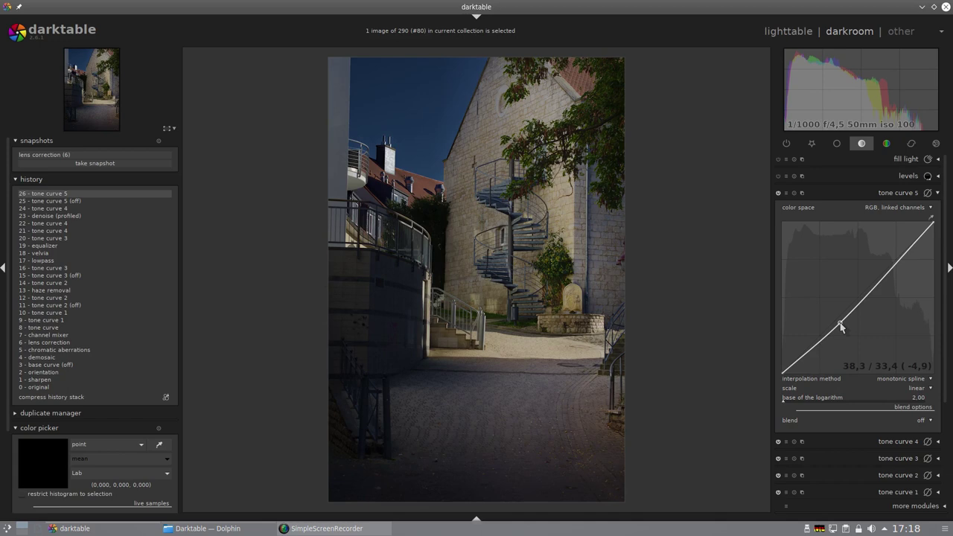
pyautogui.moveTo(840, 326); pyautogui.dragTo(840, 326)
pyautogui.click(938, 194)
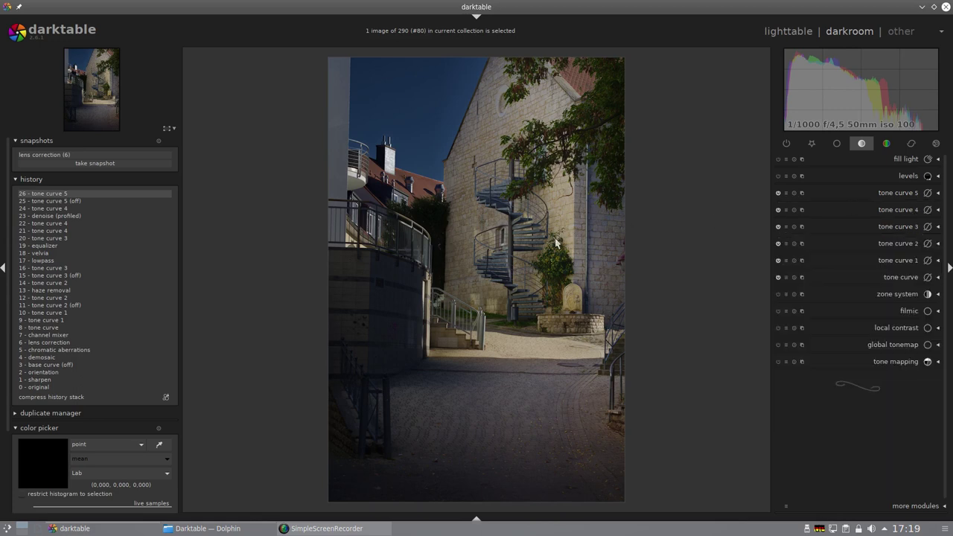
# Compress the history stack and take a snapshot of the image at its lens correction state
pyautogui.click(55, 398)
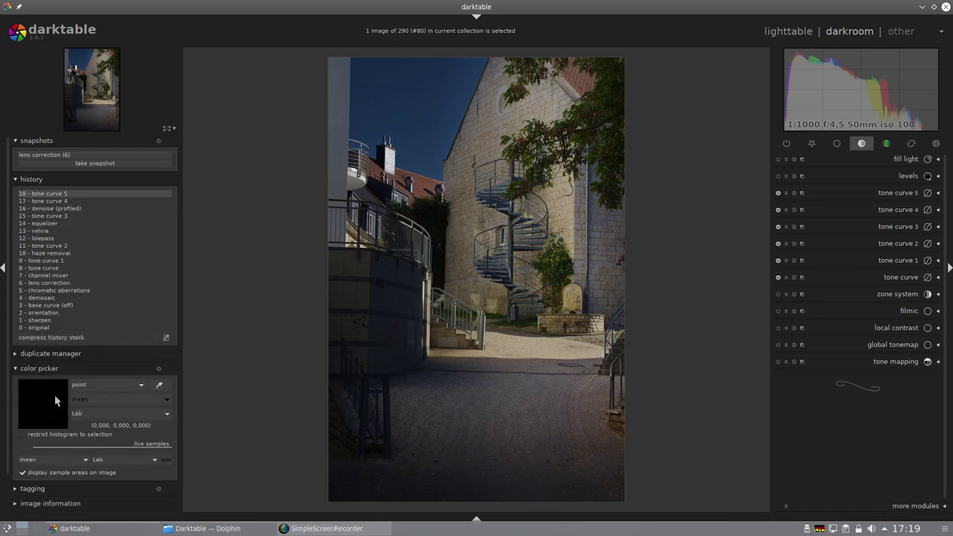
pyautogui.click(47, 282)
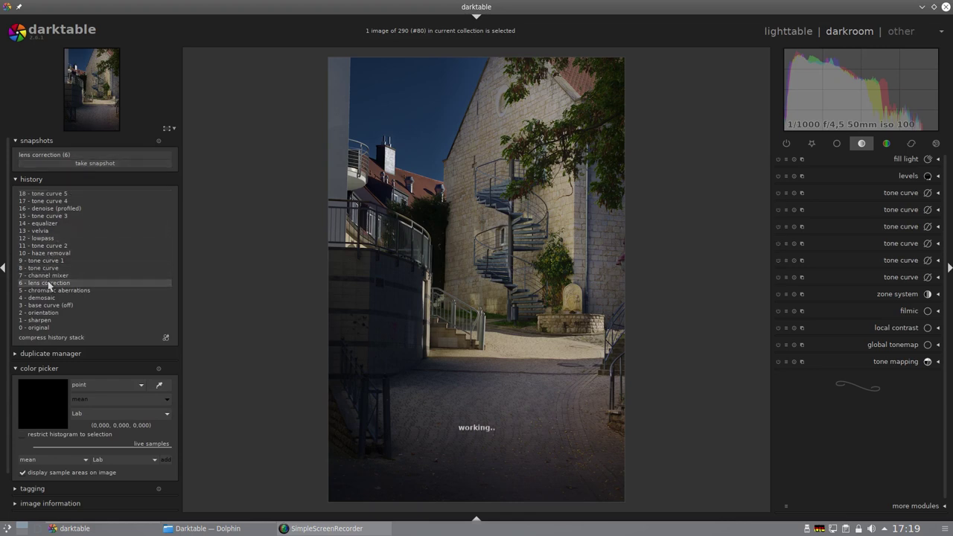
pyautogui.click(87, 165)
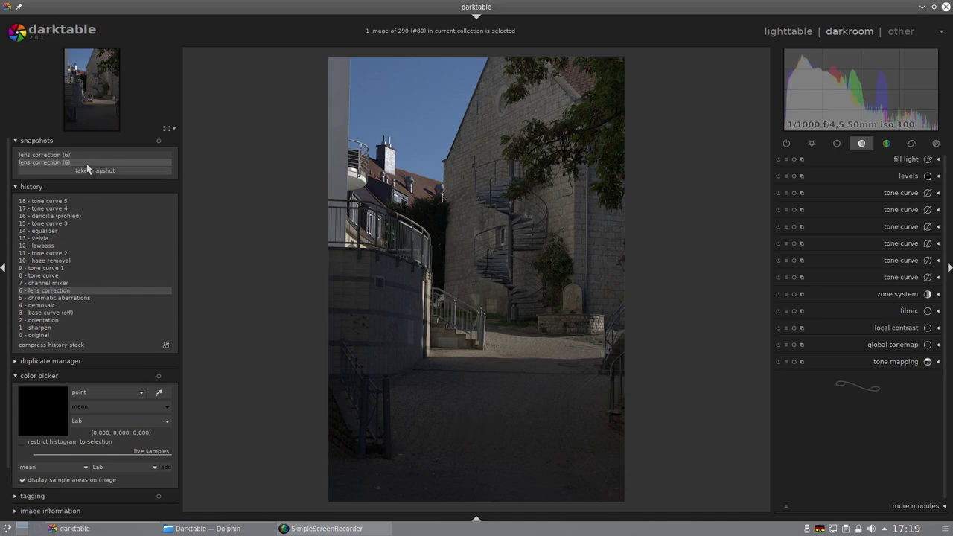
# Return to the tone curve 5 history state, compare it with the snapshot using the split line, and clear all snapshots
pyautogui.click(57, 162)
pyautogui.moveTo(285, 157); pyautogui.dragTo(502, 175)
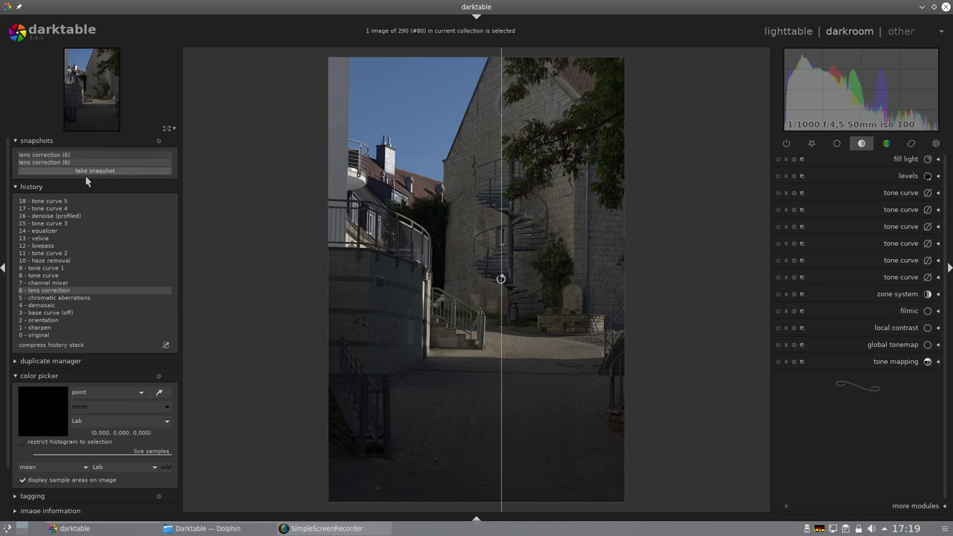
pyautogui.click(61, 203)
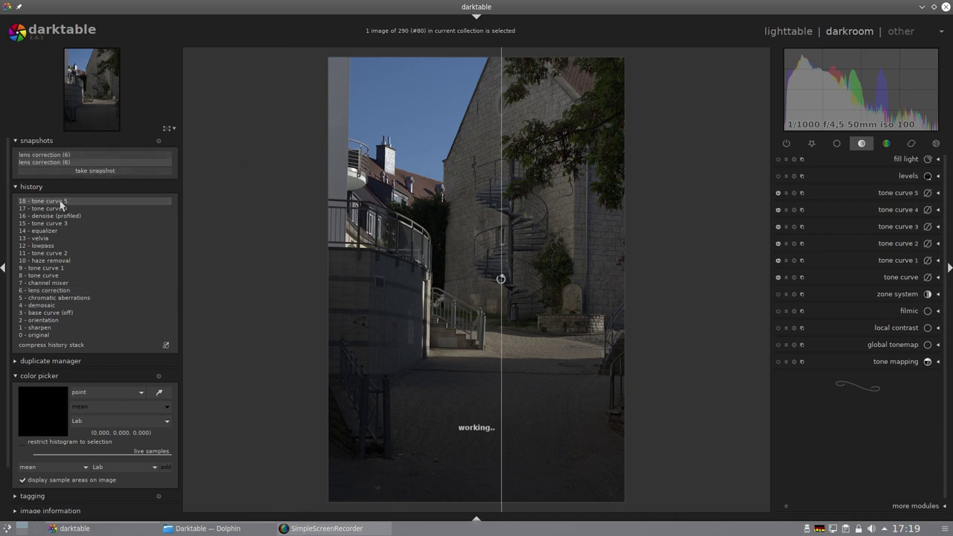
pyautogui.moveTo(502, 207); pyautogui.dragTo(295, 207)
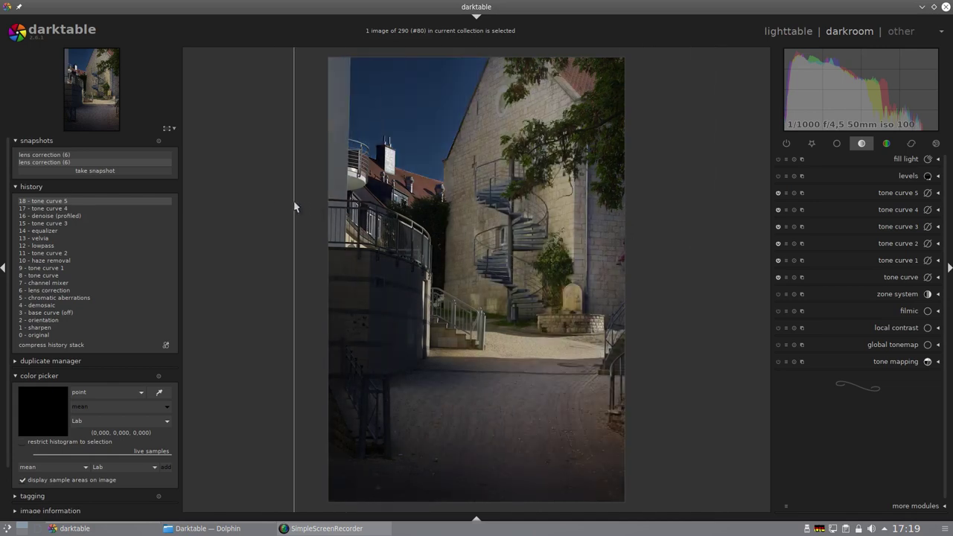
pyautogui.click(158, 142)
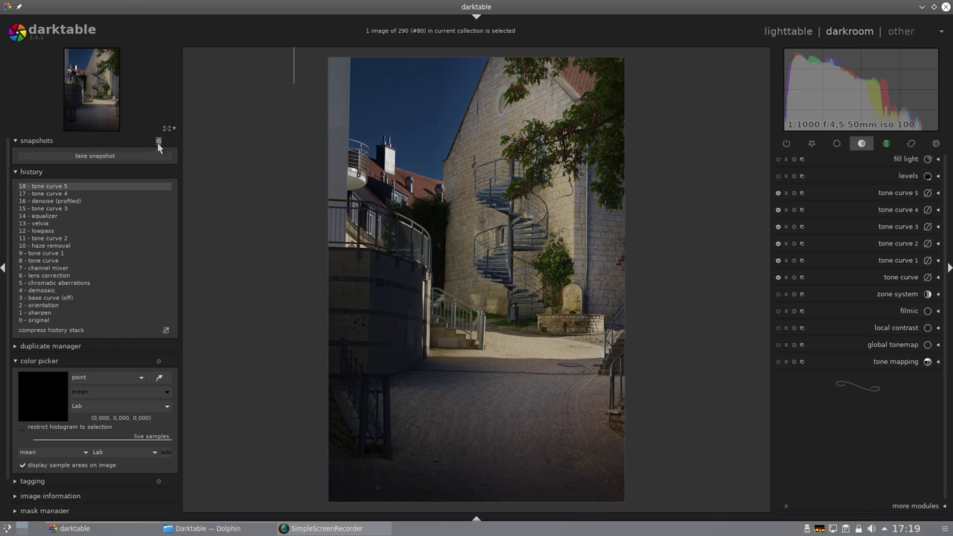